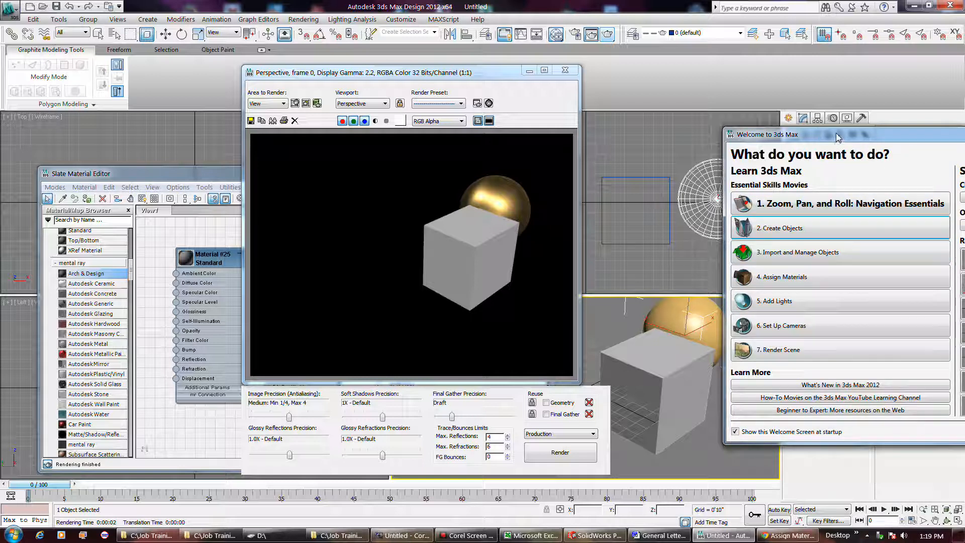
# Step: Clear the welcome and render windows away, and rename the Arch & Design copper material with a first name followed by Copper
pyautogui.moveTo(838, 137); pyautogui.dragTo(964, 150)
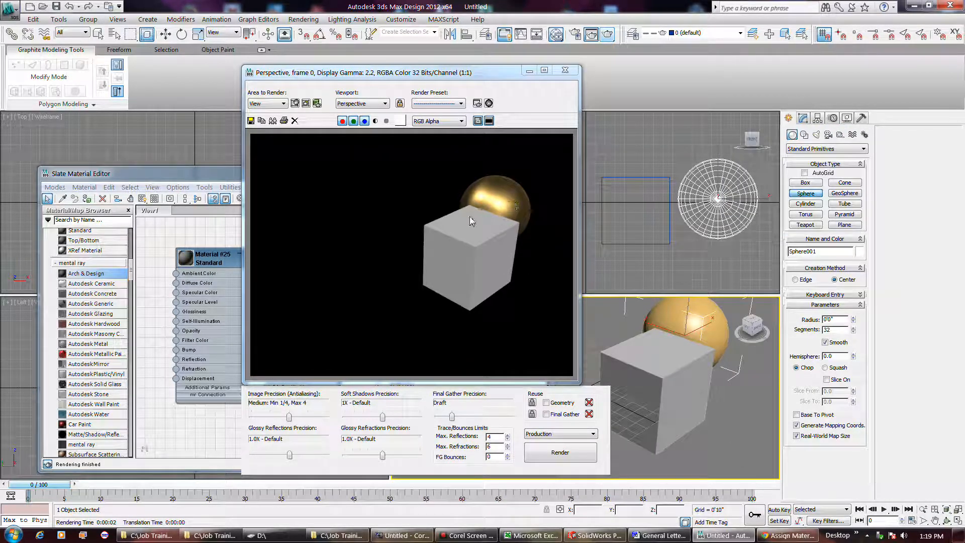
pyautogui.click(558, 75)
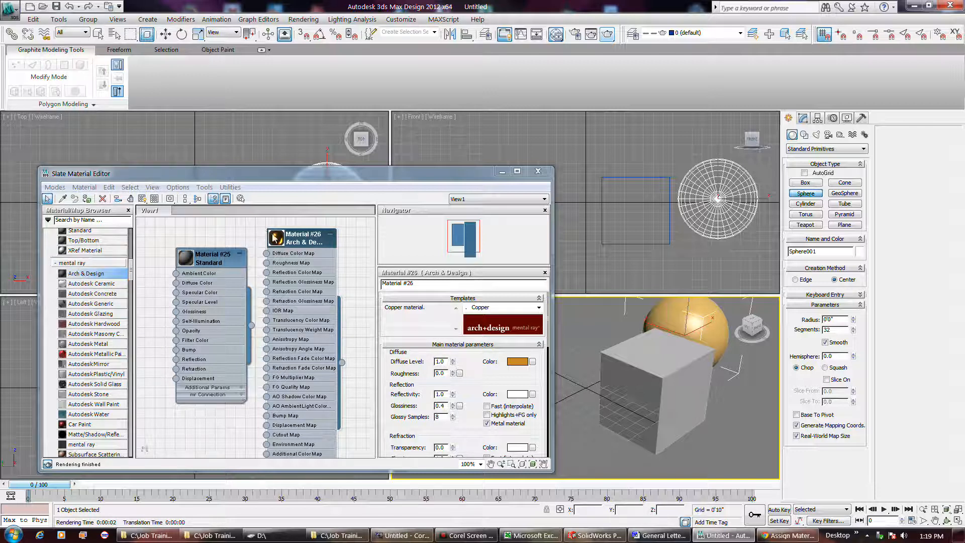
pyautogui.click(444, 284)
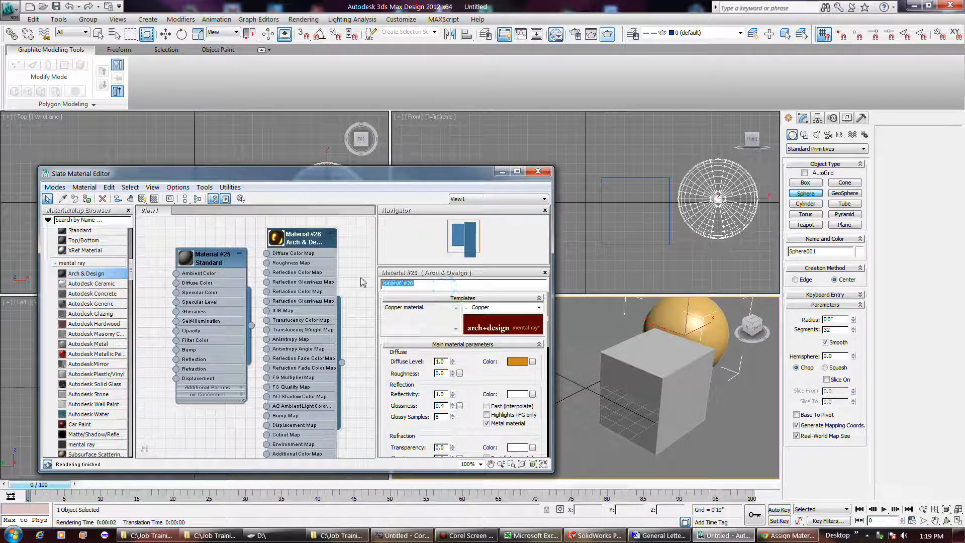
pyautogui.write('Col')
pyautogui.write('pper')
pyautogui.write(' Robert')
pyautogui.press('Return')
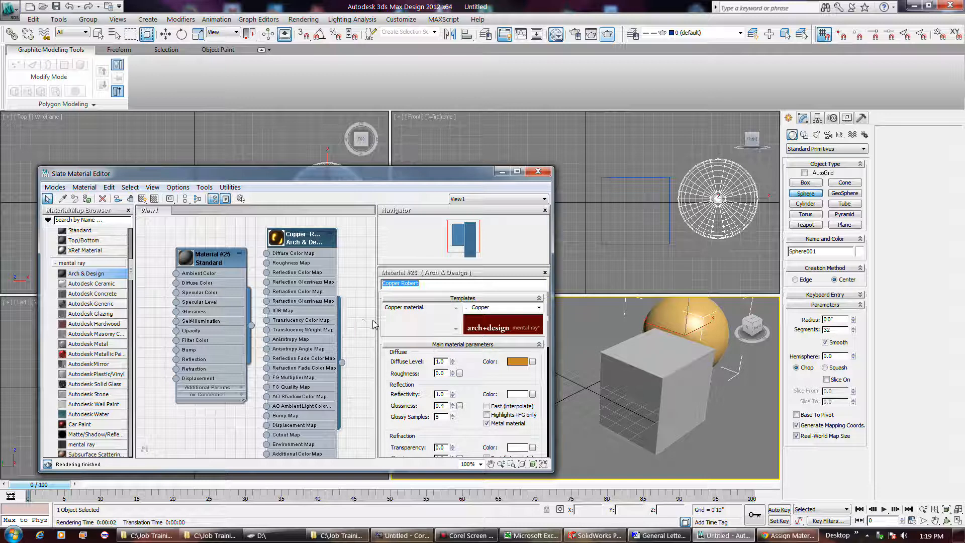
pyautogui.write('Robert Copper')
pyautogui.press('Return')
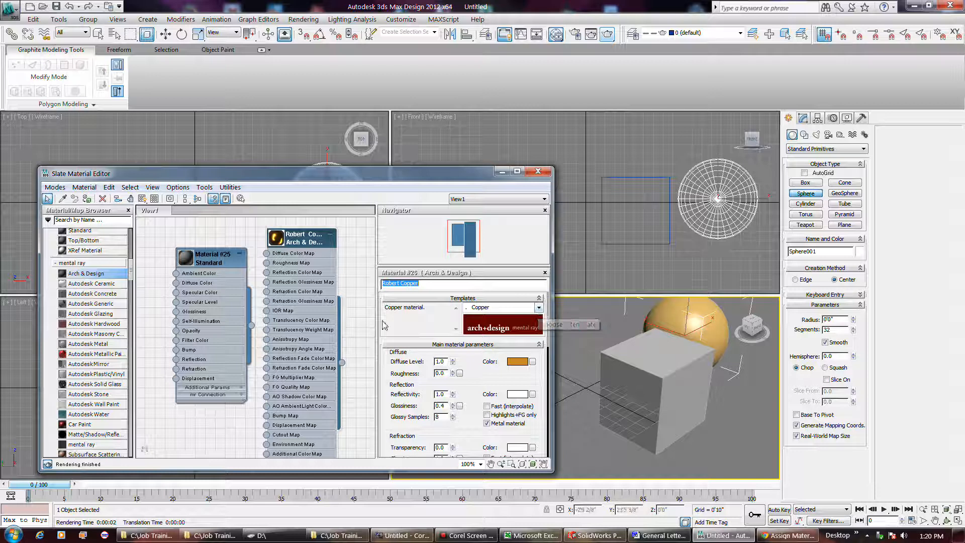
# Step: Review the mental ray material group and the Arch & Design template choices, keeping the Copper template
pyautogui.click(56, 264)
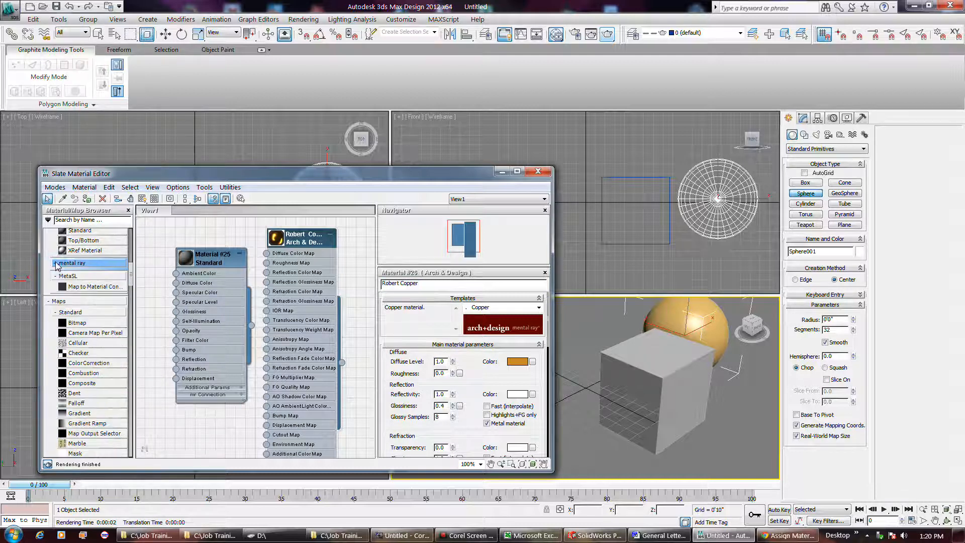
pyautogui.click(56, 264)
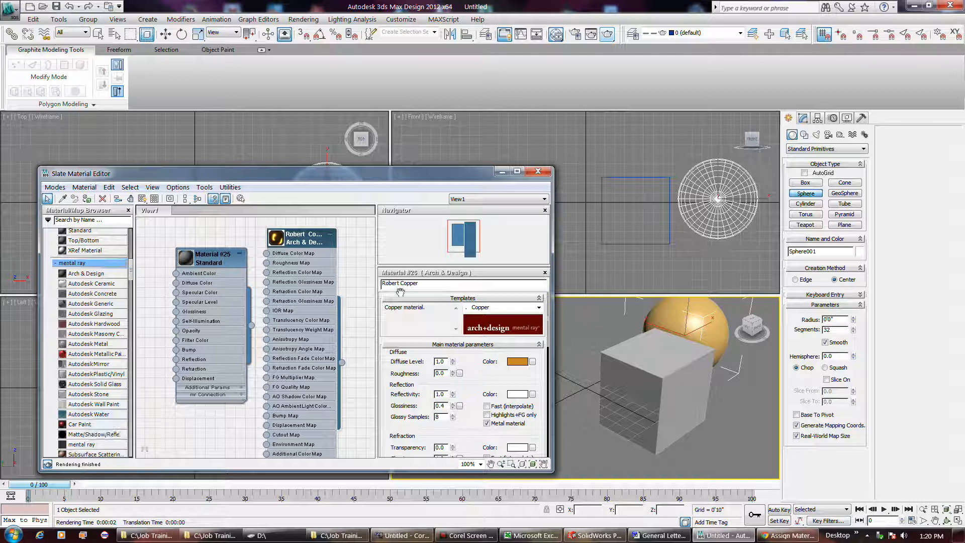
pyautogui.click(538, 307)
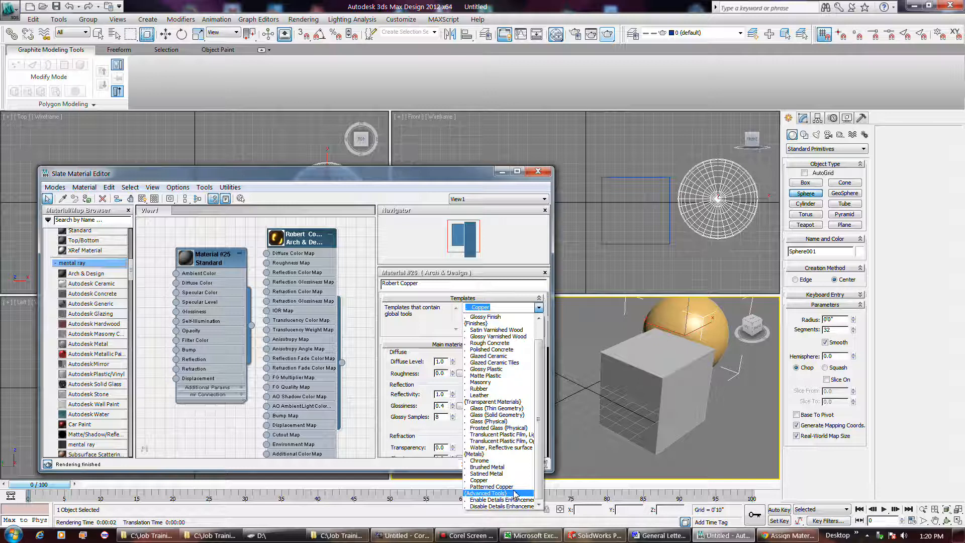
pyautogui.click(480, 480)
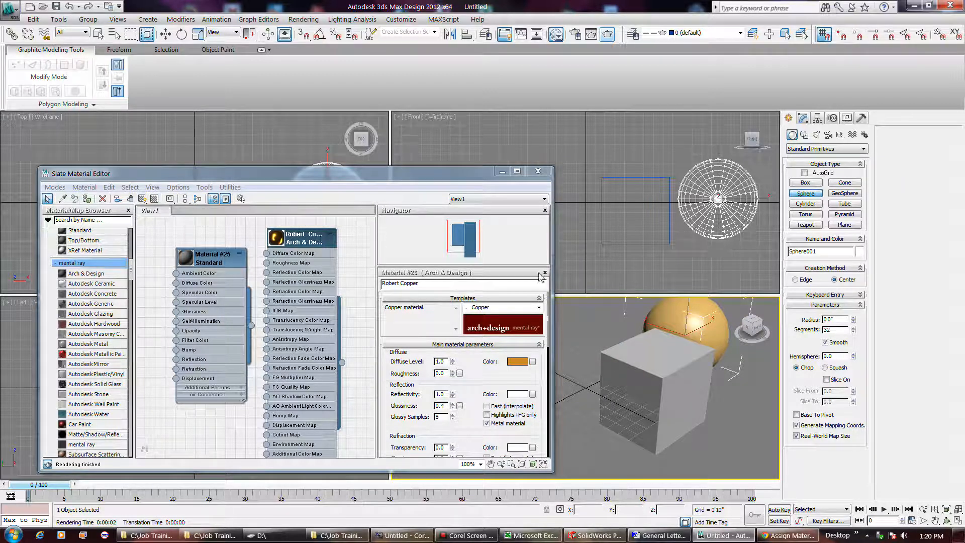
# Step: Leave sphere creation and select the box in the Front viewport
pyautogui.click(676, 376)
pyautogui.click(667, 405)
pyautogui.click(667, 426)
pyautogui.click(662, 443)
pyautogui.click(638, 244)
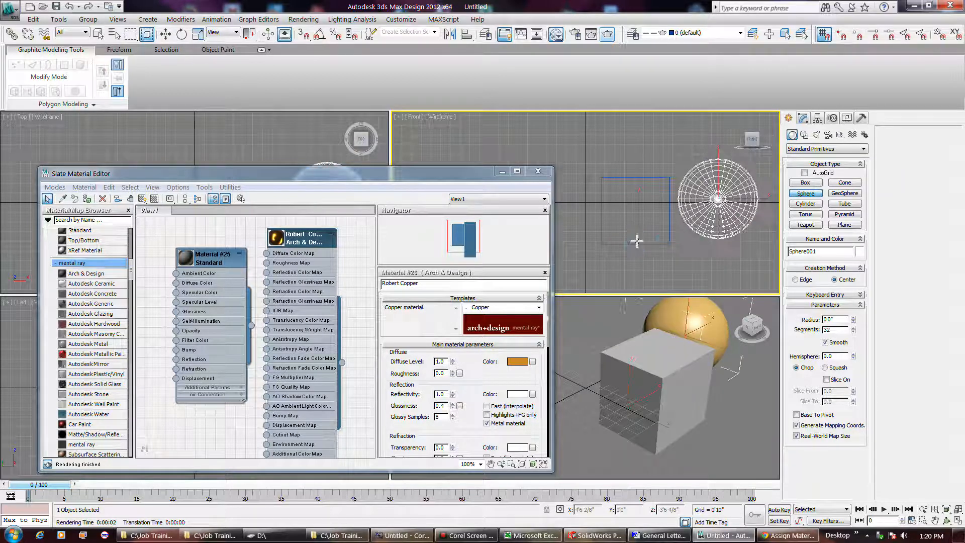
pyautogui.rightClick(591, 159)
pyautogui.click(621, 176)
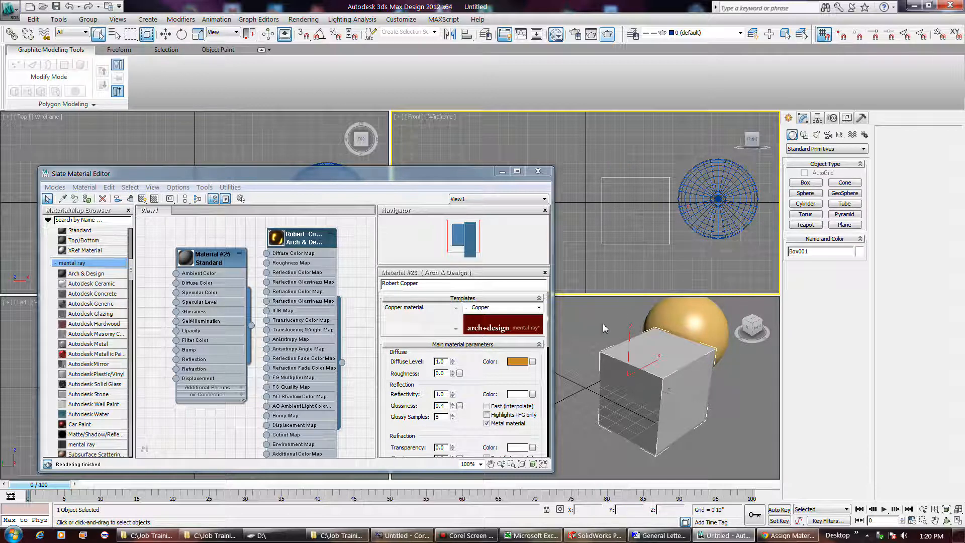
# Step: Open the Material #25 Standard parameters and look through the available materials and maps in the Material/Map Browser
pyautogui.doubleClick(214, 259)
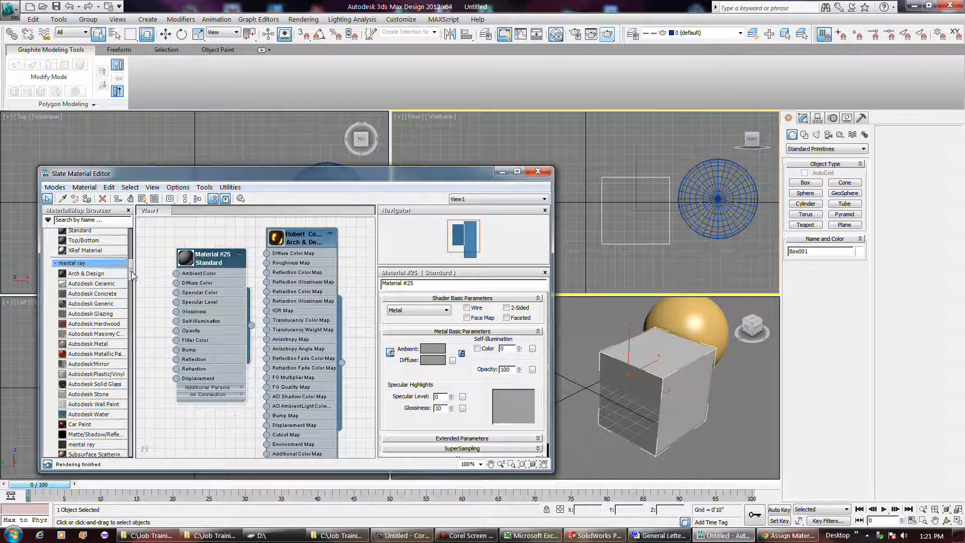
pyautogui.scroll(4, 130, 266)
pyautogui.moveTo(131, 264); pyautogui.dragTo(137, 306)
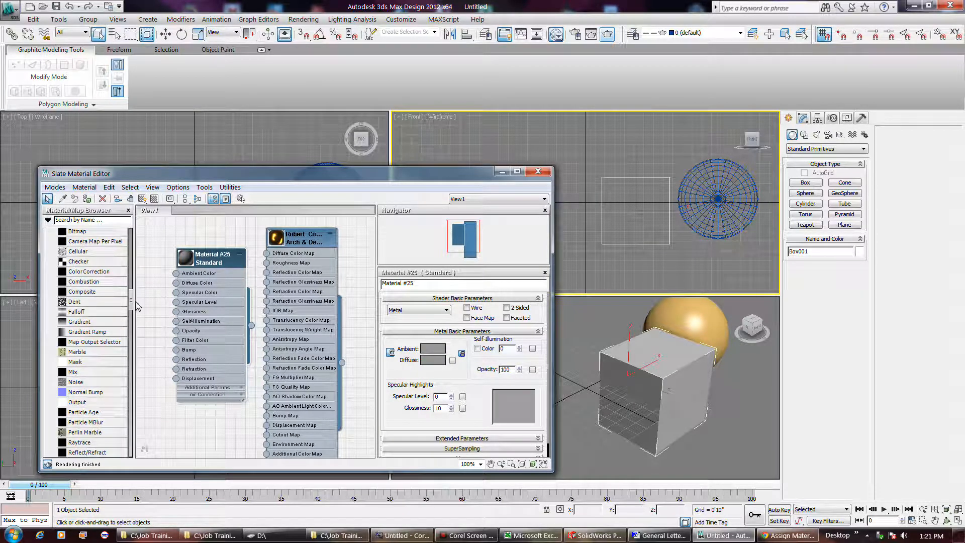
pyautogui.moveTo(137, 305); pyautogui.dragTo(141, 290)
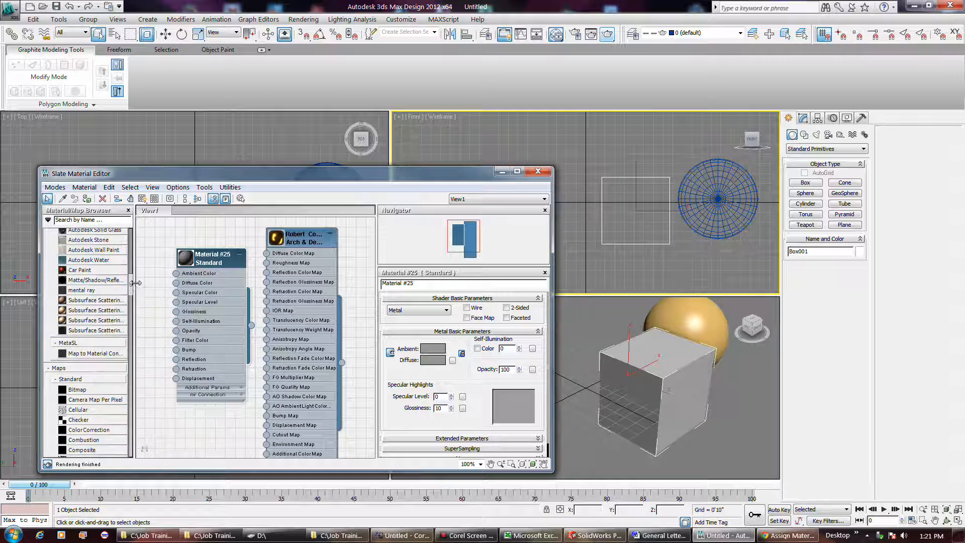
pyautogui.moveTo(132, 282); pyautogui.dragTo(133, 279)
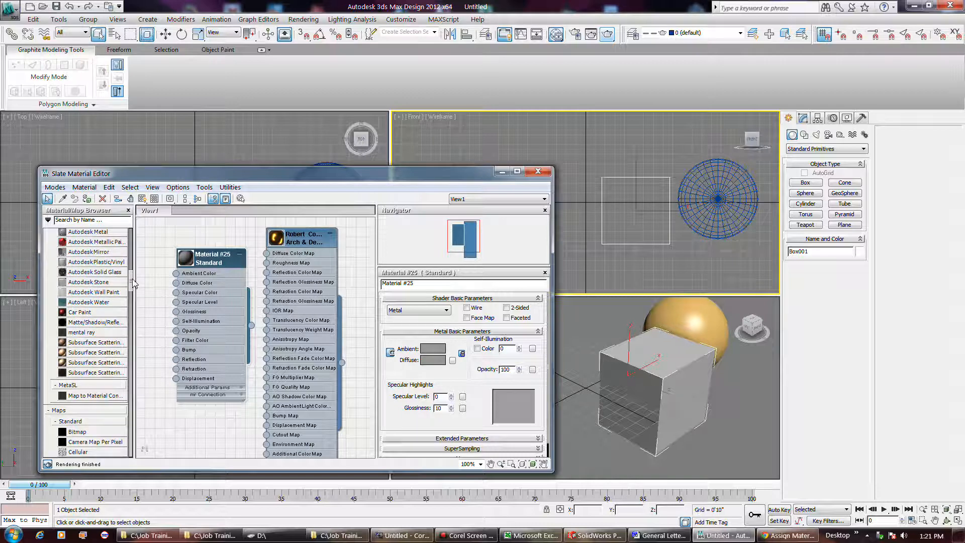
pyautogui.moveTo(132, 284); pyautogui.dragTo(141, 254)
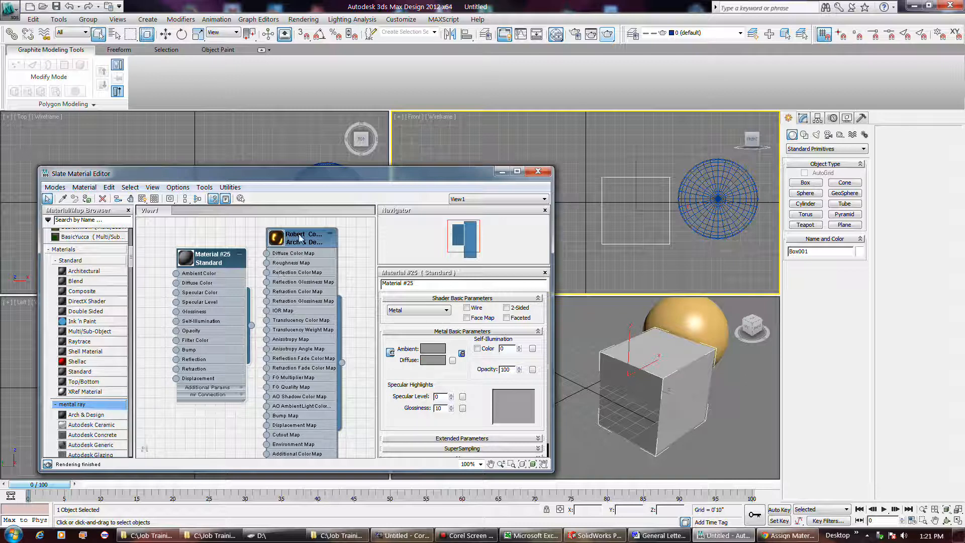
# Step: Deselect the box, render the Perspective view to check both materials, and close the render window
pyautogui.click(200, 257)
pyautogui.click(203, 257)
pyautogui.click(622, 320)
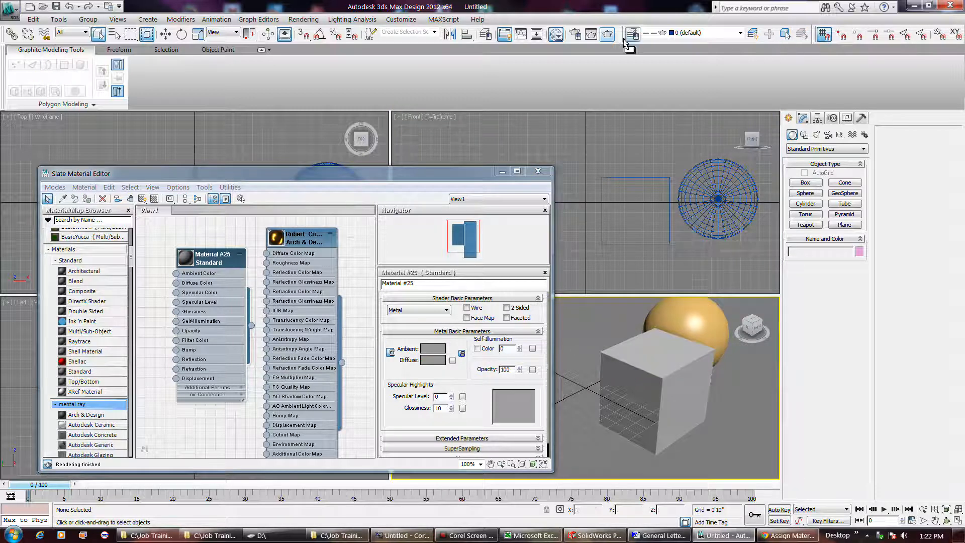
pyautogui.click(607, 34)
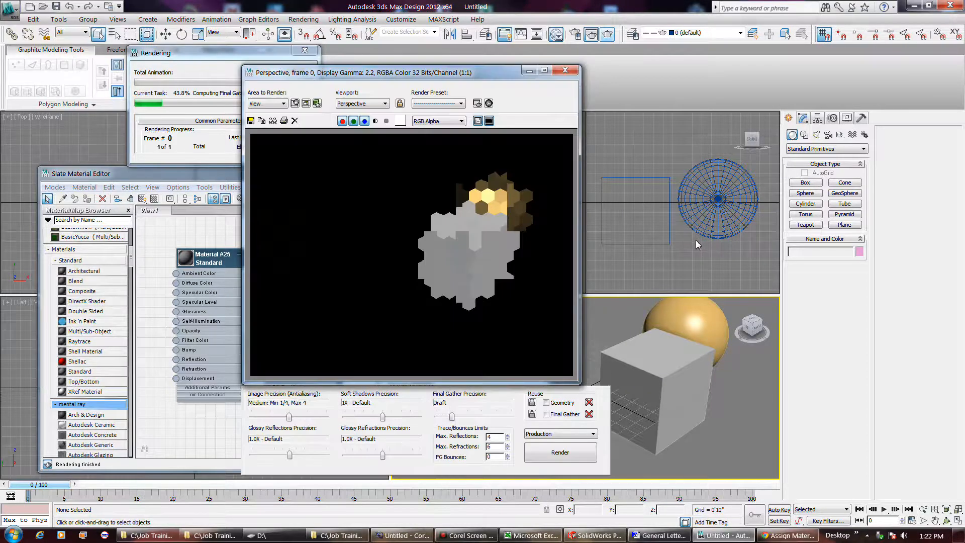
pyautogui.click(565, 70)
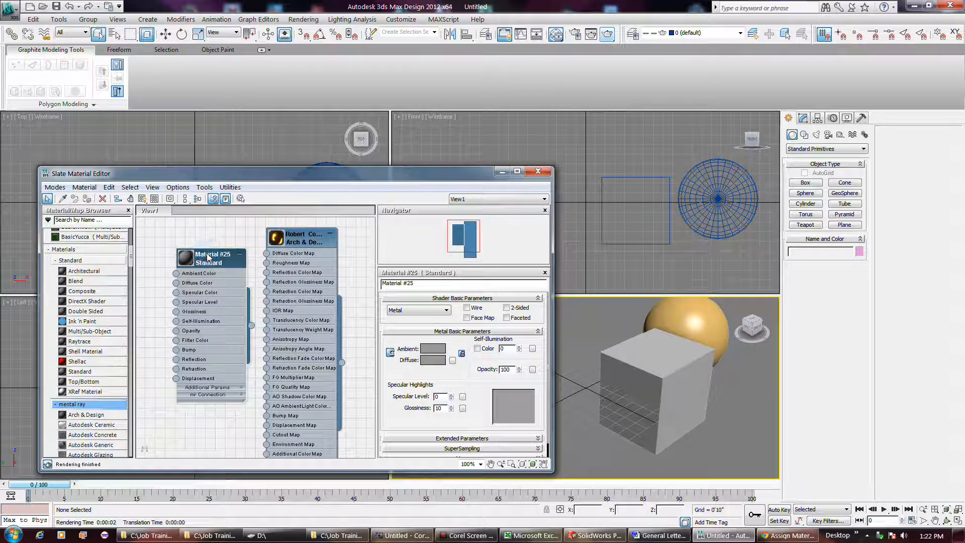
pyautogui.click(239, 256)
pyautogui.click(240, 255)
pyautogui.click(240, 255)
pyautogui.click(240, 255)
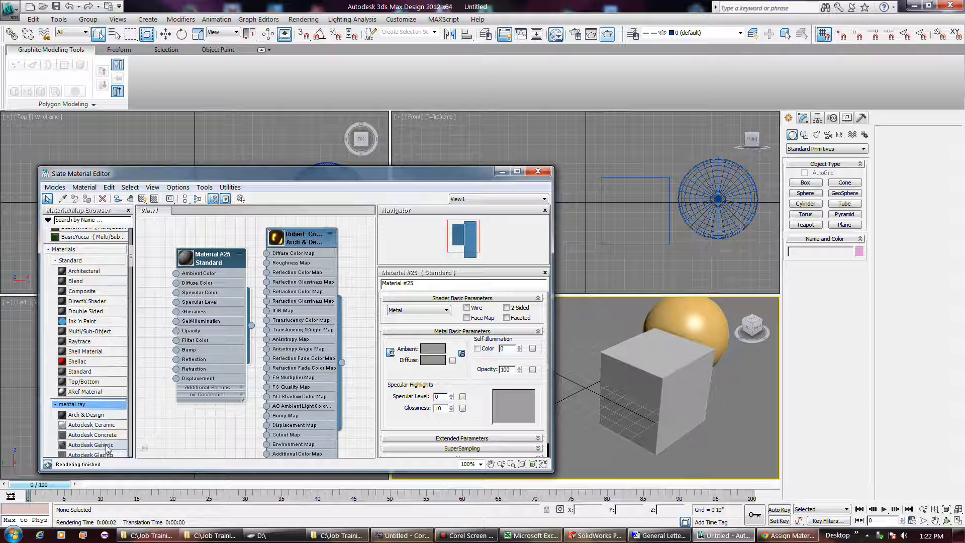
# Step: Add an Autodesk Concrete material from the mental ray group to View1, below the Material #25 node
pyautogui.moveTo(93, 434); pyautogui.dragTo(182, 422)
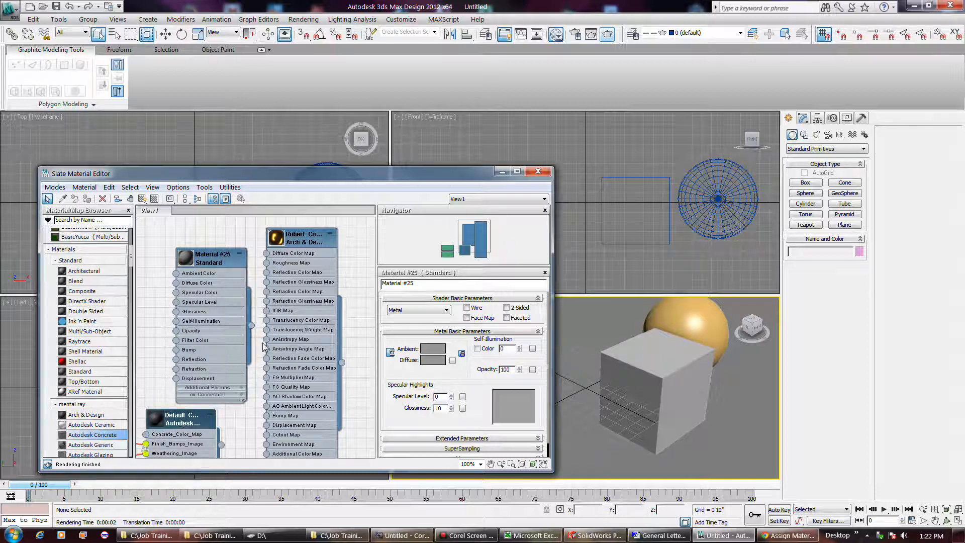
pyautogui.click(357, 329)
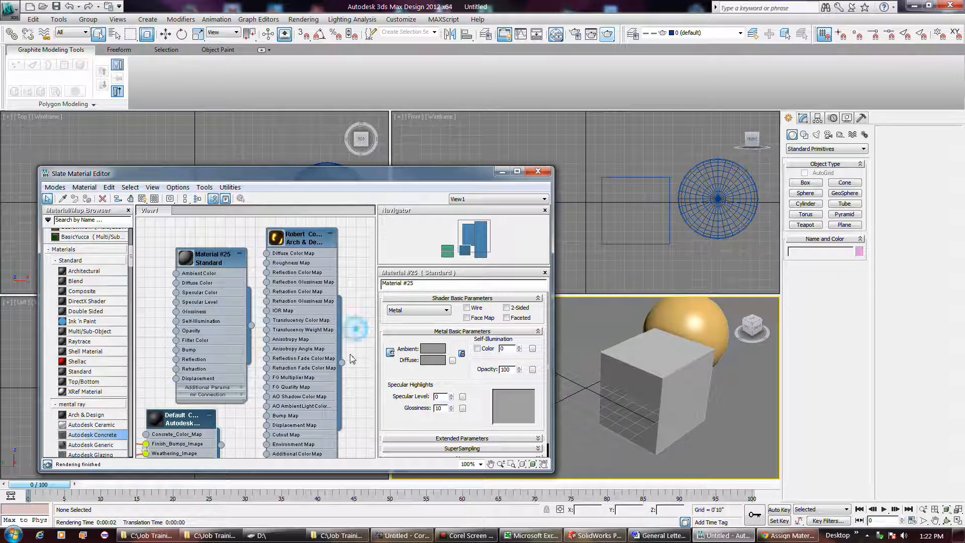
pyautogui.rightClick(354, 352)
pyautogui.click(354, 330)
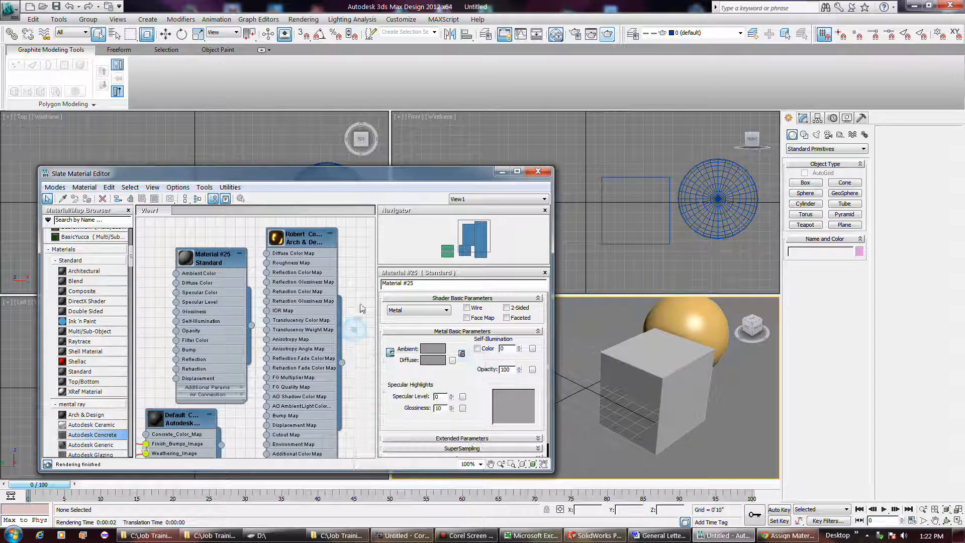
pyautogui.scroll(-1, 273, 350)
pyautogui.scroll(-4, 274, 350)
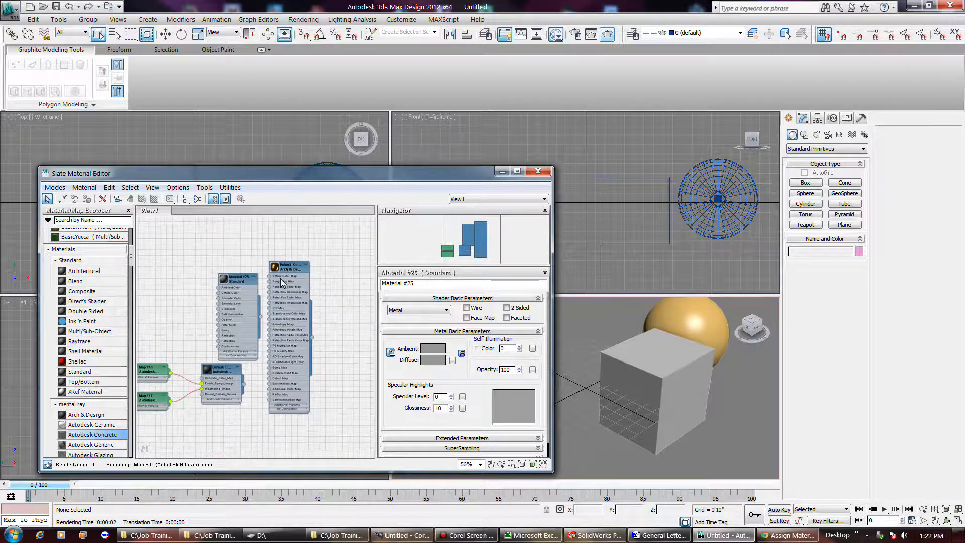
pyautogui.middleClick(250, 377)
pyautogui.moveTo(250, 378); pyautogui.dragTo(295, 313, button='middle')
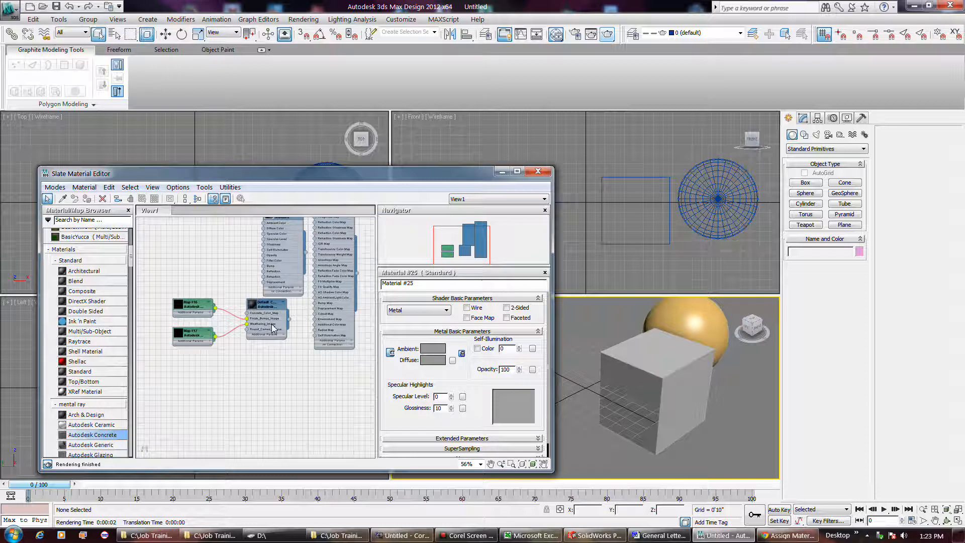
pyautogui.scroll(3, 270, 326)
pyautogui.moveTo(266, 324); pyautogui.dragTo(272, 321, button='middle')
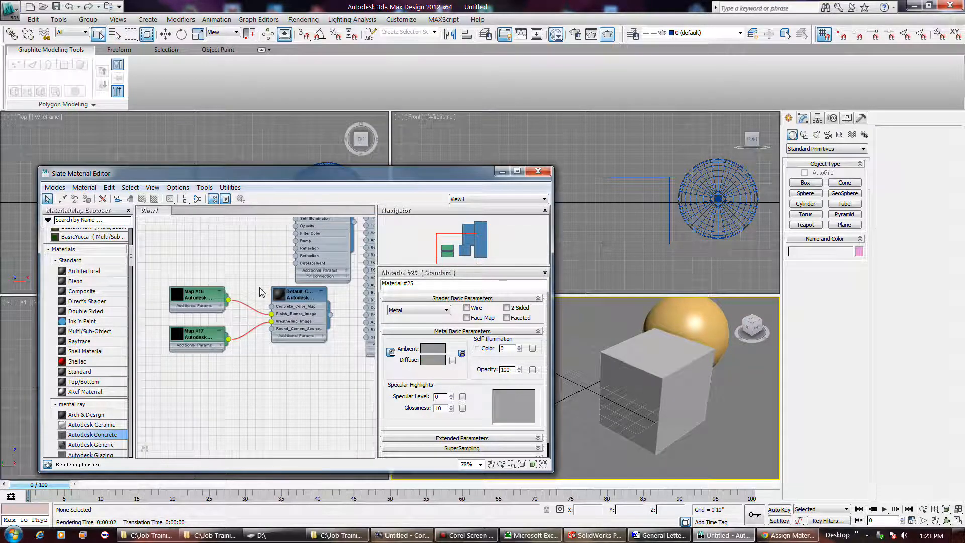
pyautogui.scroll(1, 261, 291)
pyautogui.scroll(1, 261, 292)
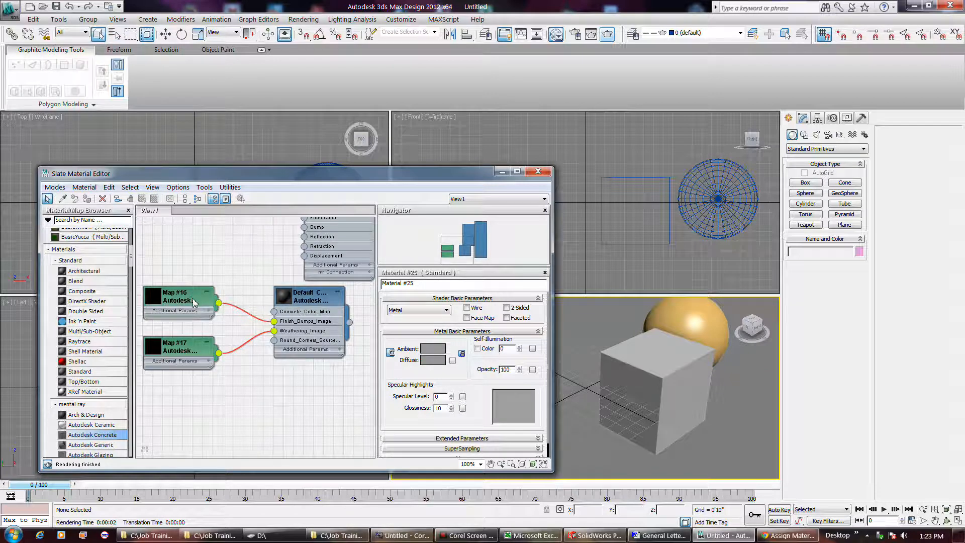
# Step: Check the enlarged preview of the Map #16 bitmap node and move the node up, clear of Map #17
pyautogui.doubleClick(152, 297)
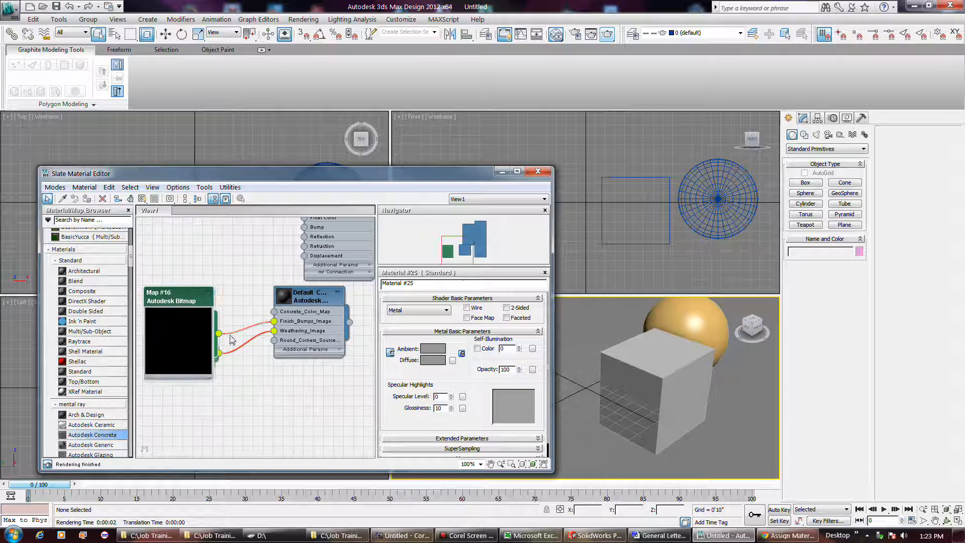
pyautogui.moveTo(196, 295); pyautogui.dragTo(195, 235)
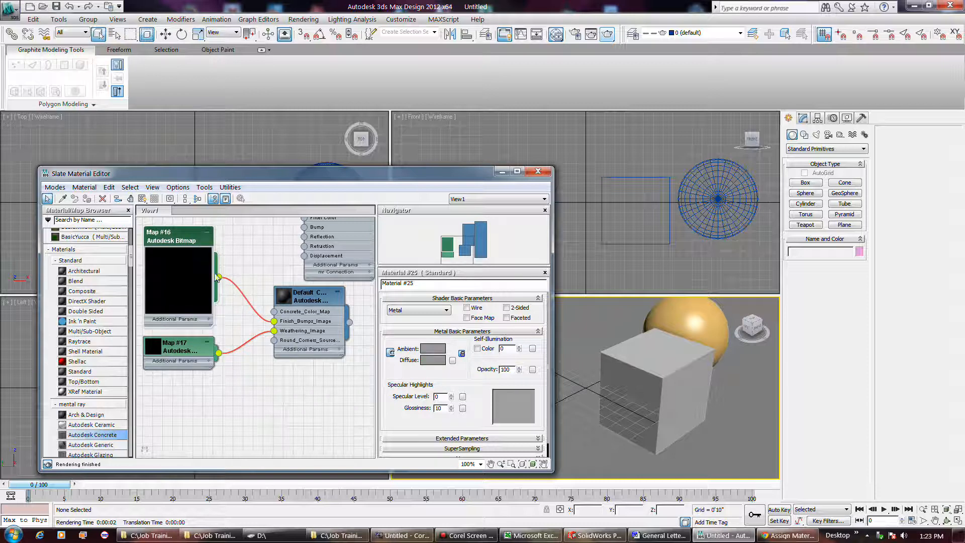
pyautogui.doubleClick(177, 270)
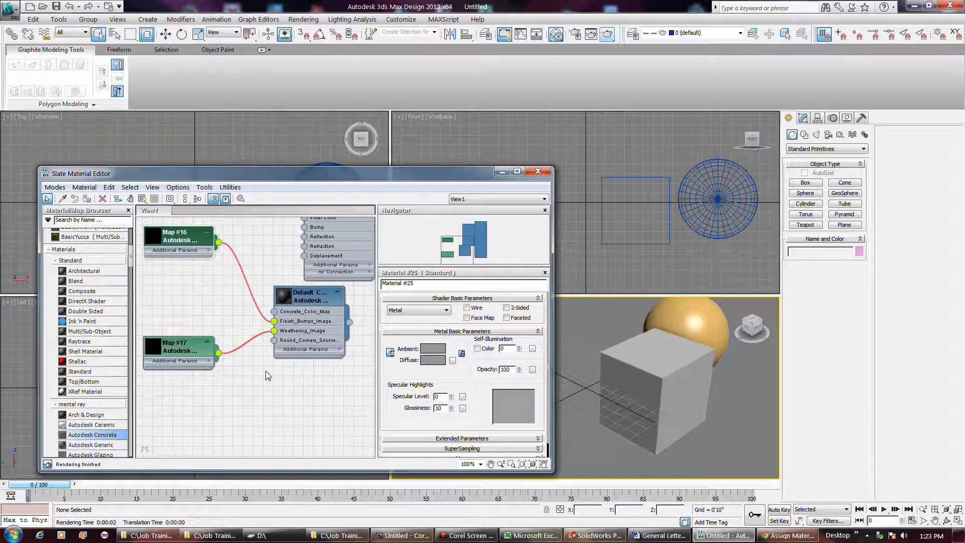
# Step: Select the box in the Perspective viewport and assign the Default Concrete material to it
pyautogui.click(659, 381)
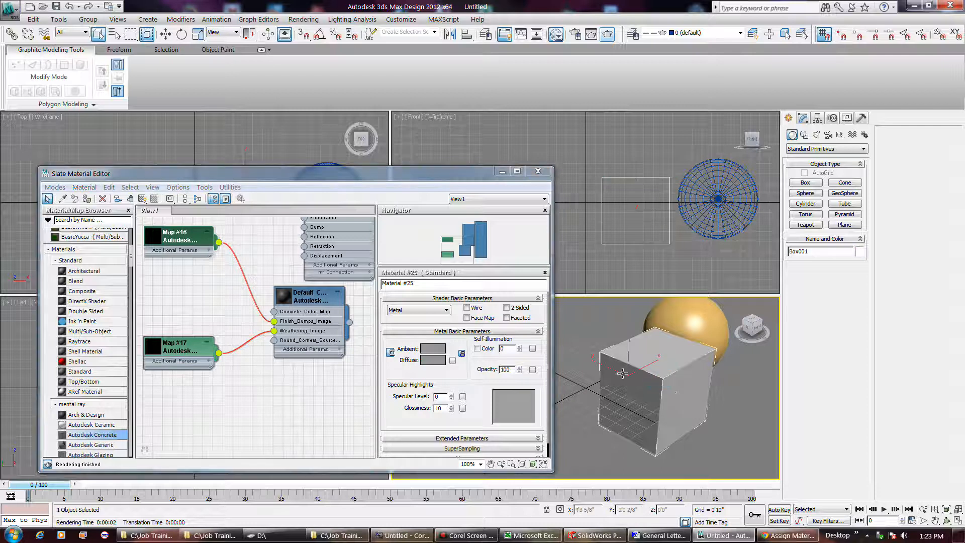
pyautogui.click(73, 200)
pyautogui.click(87, 198)
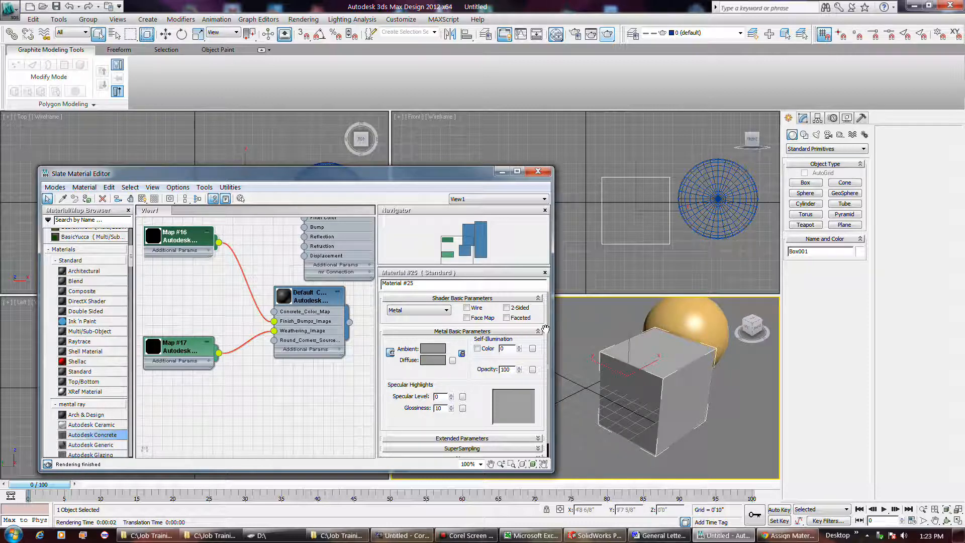
# Step: Open the Default Concrete material's parameters and enlarge its node preview
pyautogui.doubleClick(313, 301)
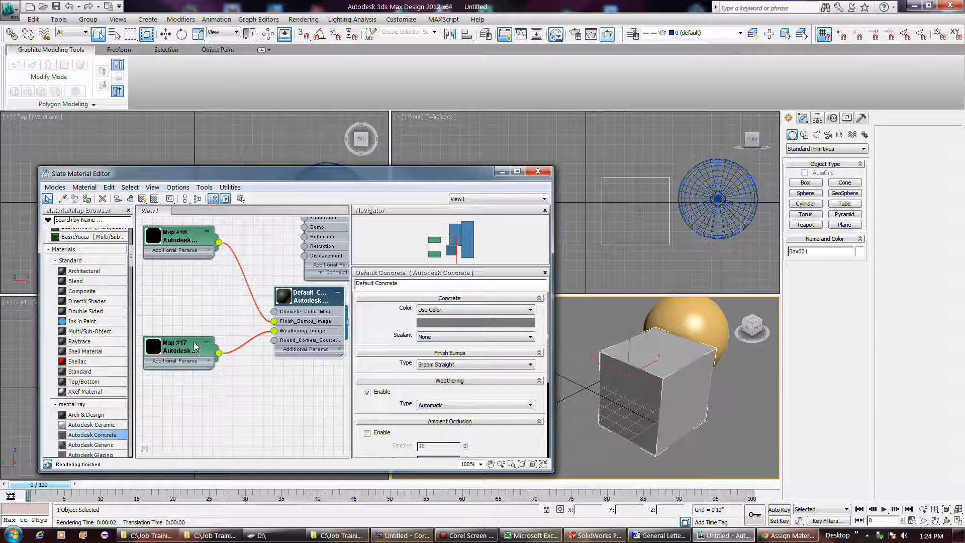
pyautogui.click(155, 345)
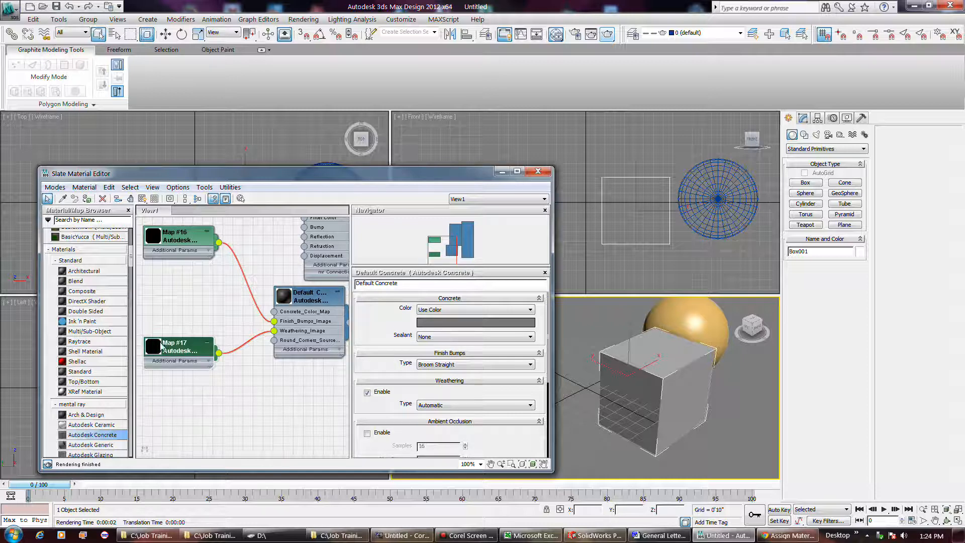
pyautogui.doubleClick(284, 294)
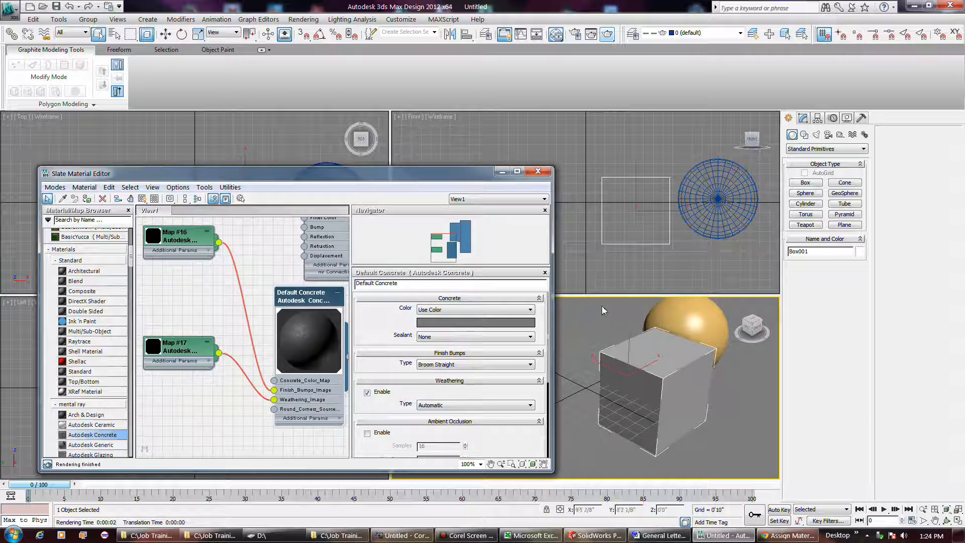
# Step: Deselect the box, render the Perspective view to check the concrete and copper materials, and close the rendered frame
pyautogui.click(644, 191)
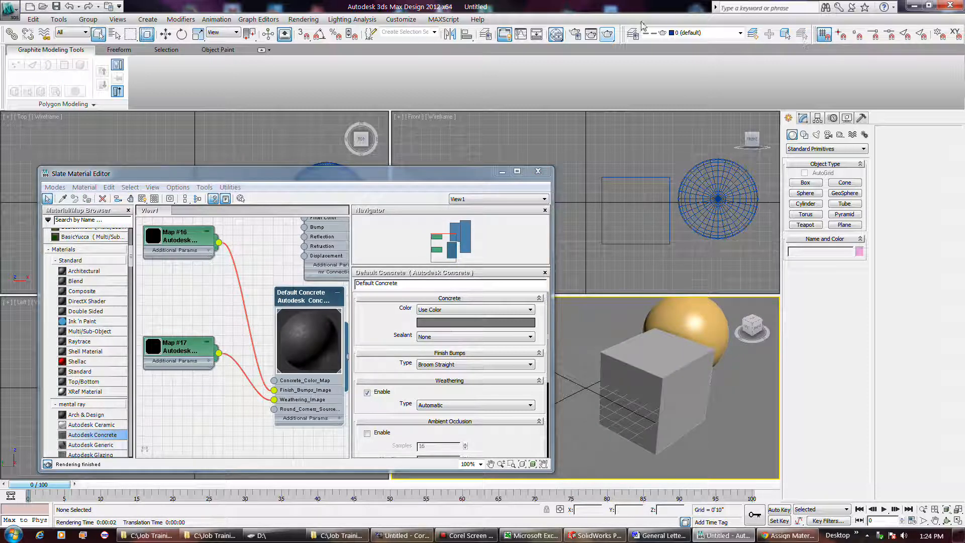
pyautogui.click(607, 33)
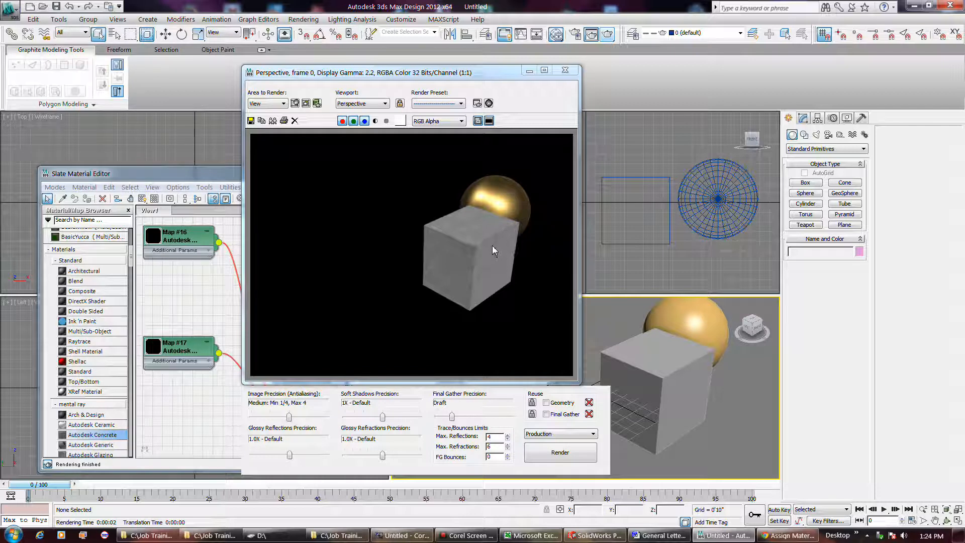
pyautogui.click(565, 70)
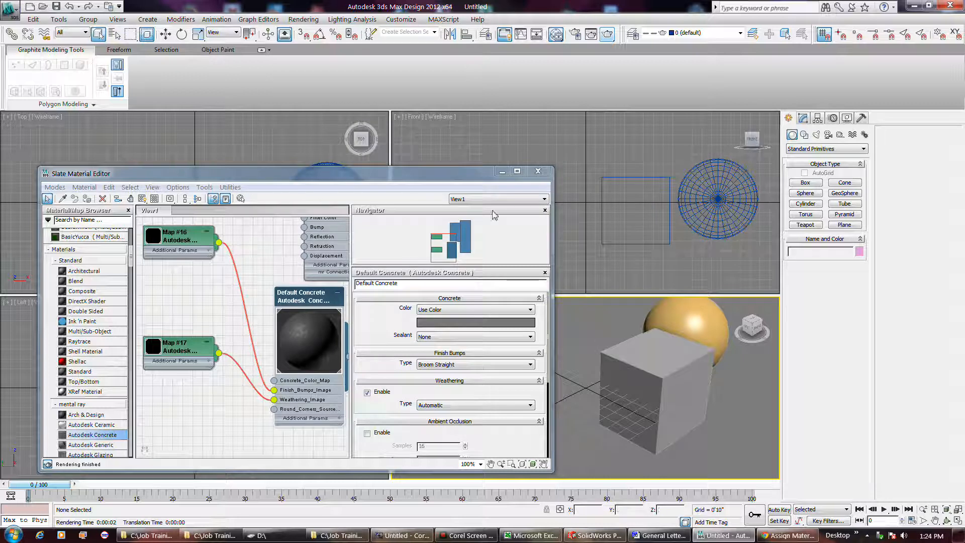
# Step: Reposition the Slate Material Editor and turn on viewport display for the Default Concrete material
pyautogui.moveTo(452, 173); pyautogui.dragTo(481, 153)
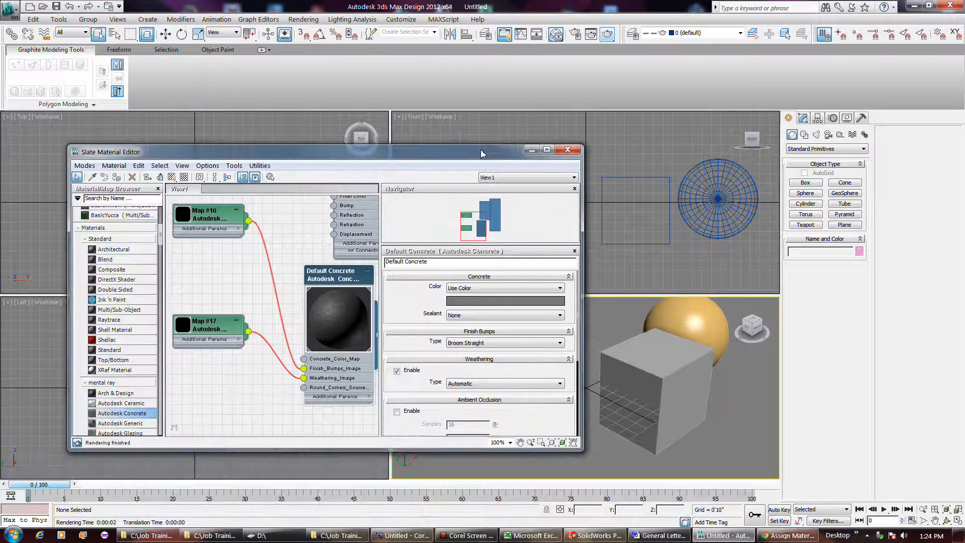
pyautogui.click(172, 178)
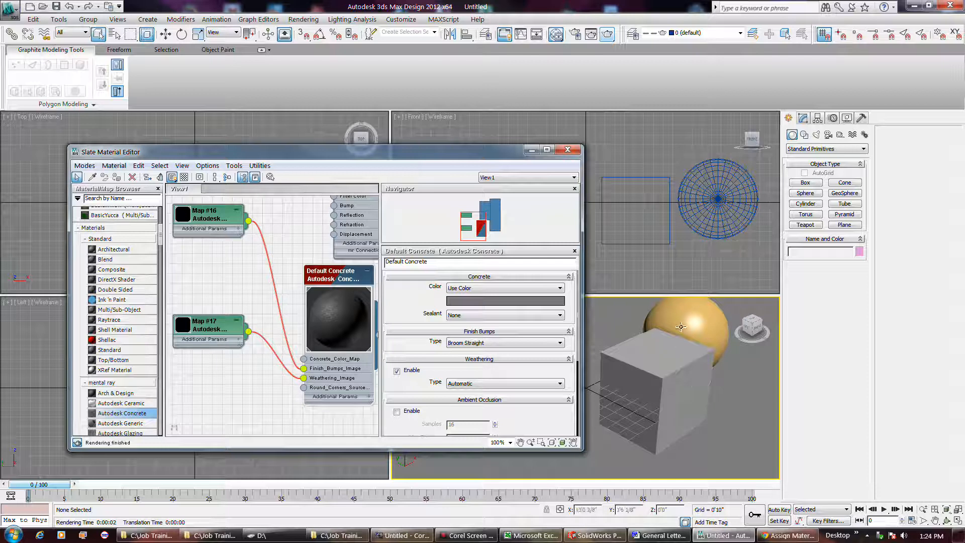
pyautogui.click(334, 254)
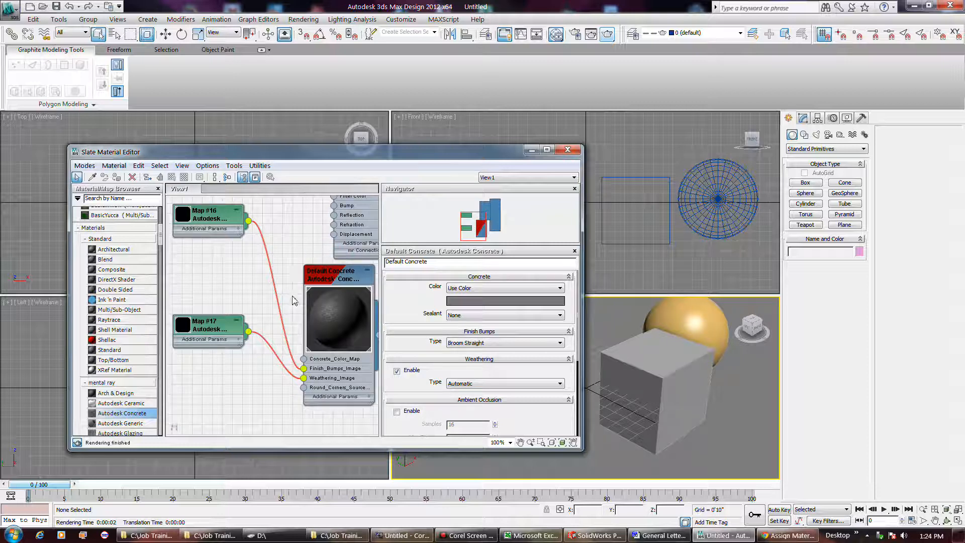
# Step: Open the parameters of the Material #25 Standard node and move the node up, away from the copper Arch & Design node
pyautogui.moveTo(296, 274); pyautogui.dragTo(245, 399, button='middle')
pyautogui.moveTo(266, 293); pyautogui.dragTo(246, 338, button='middle')
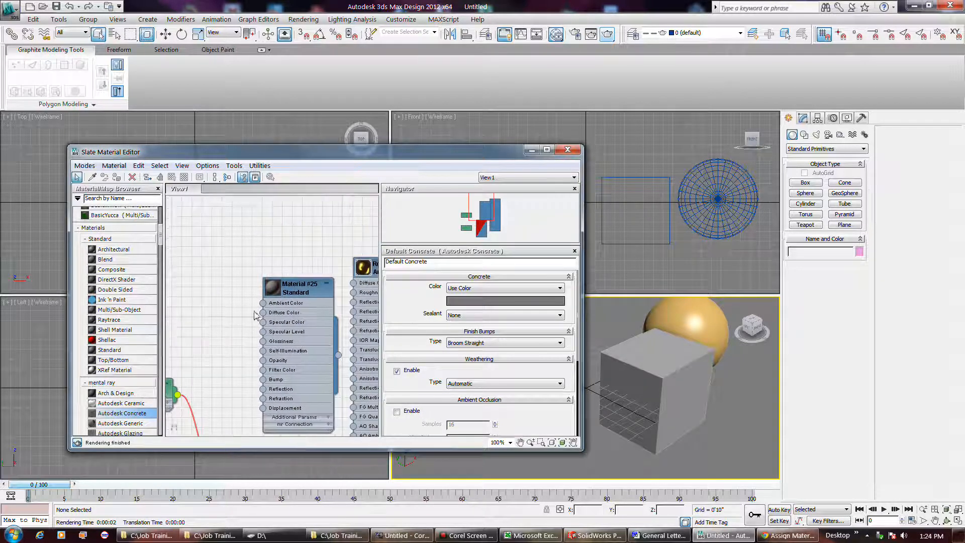
pyautogui.doubleClick(296, 289)
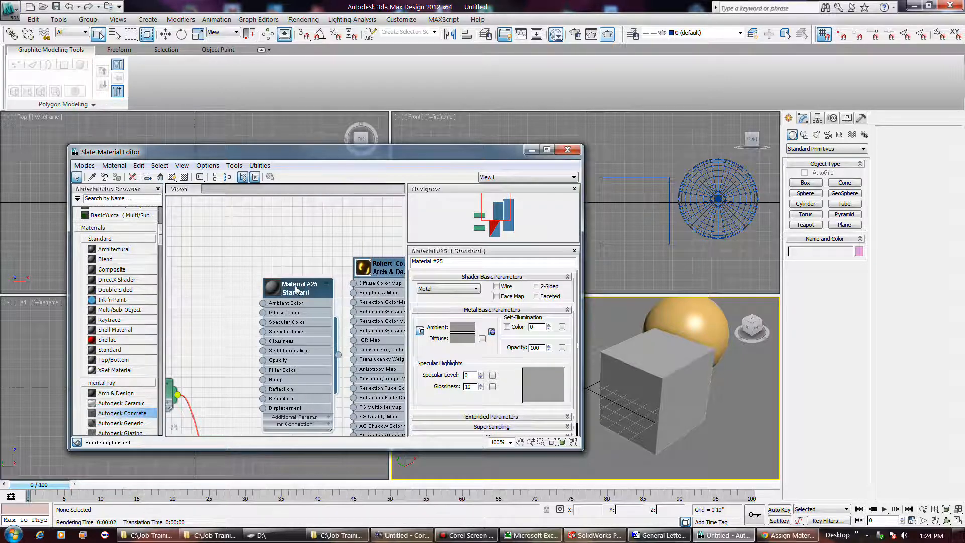
pyautogui.moveTo(296, 290); pyautogui.dragTo(256, 229)
# Step: Open the copper Arch & Design material, turn on its viewport display, and move the material editor clear of the Perspective view
pyautogui.doubleClick(389, 272)
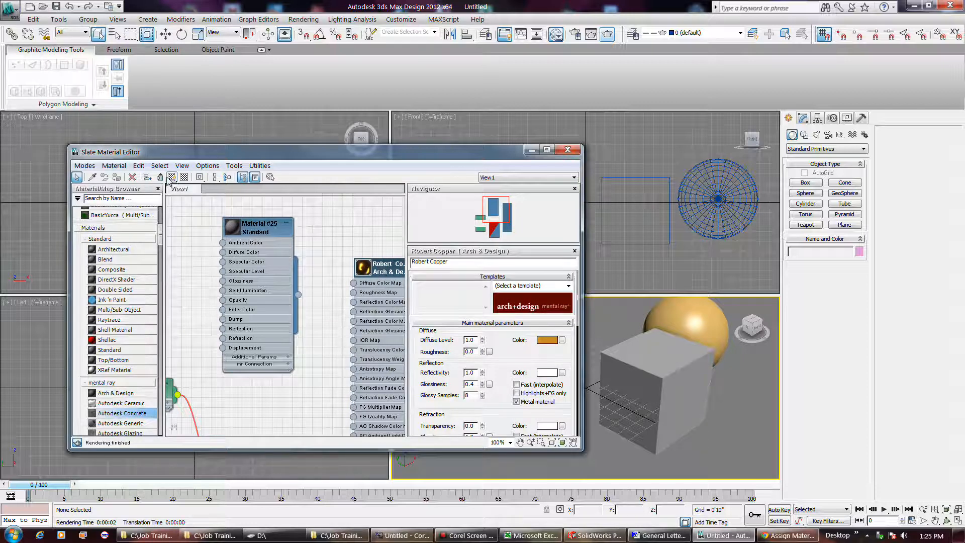
pyautogui.click(168, 181)
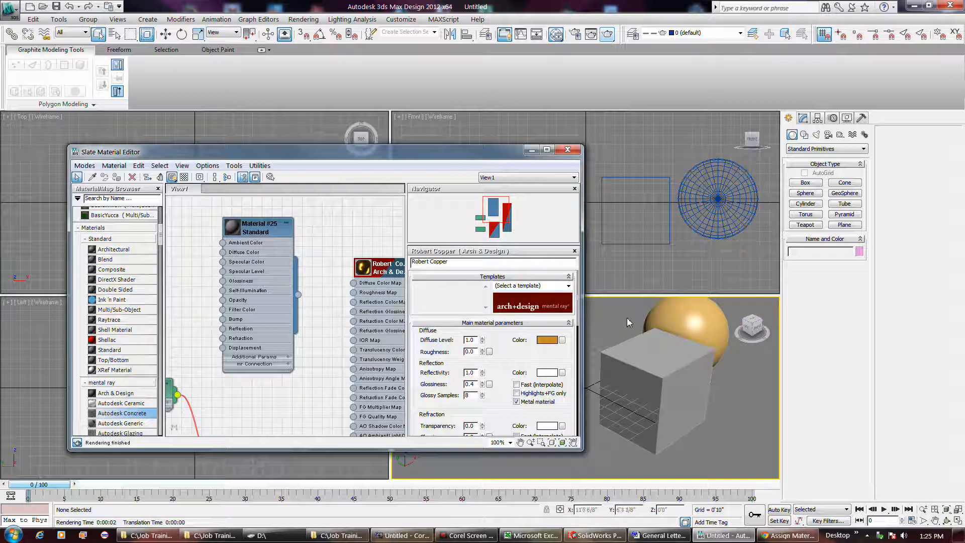
pyautogui.moveTo(467, 156); pyautogui.dragTo(372, 136)
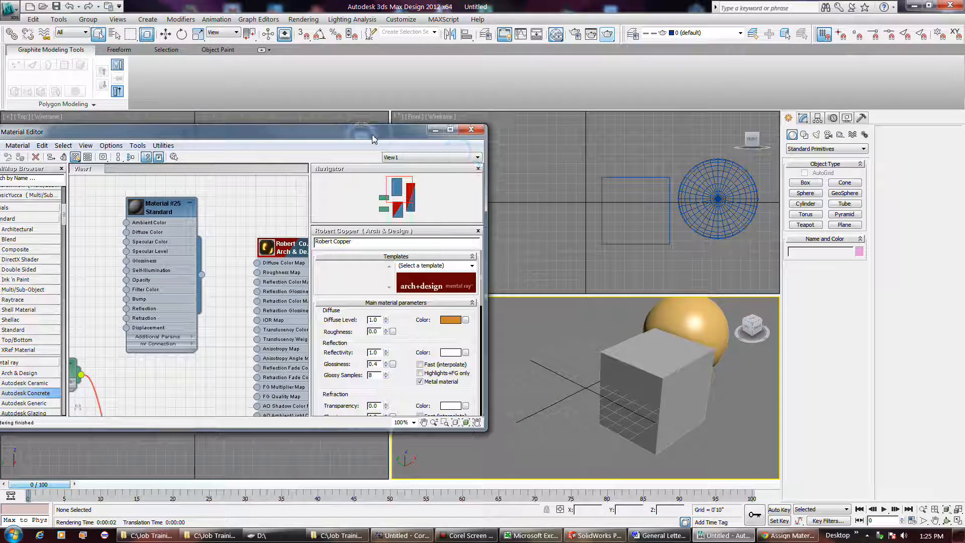
# Step: Close the Slate Material Editor, reopen it once, and close it again to return to the viewports
pyautogui.click(473, 131)
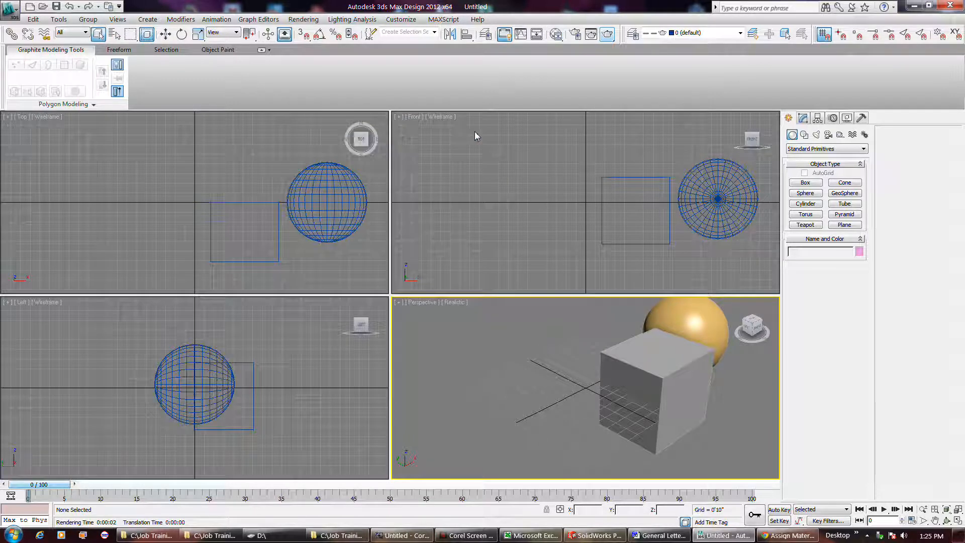
pyautogui.press('m')
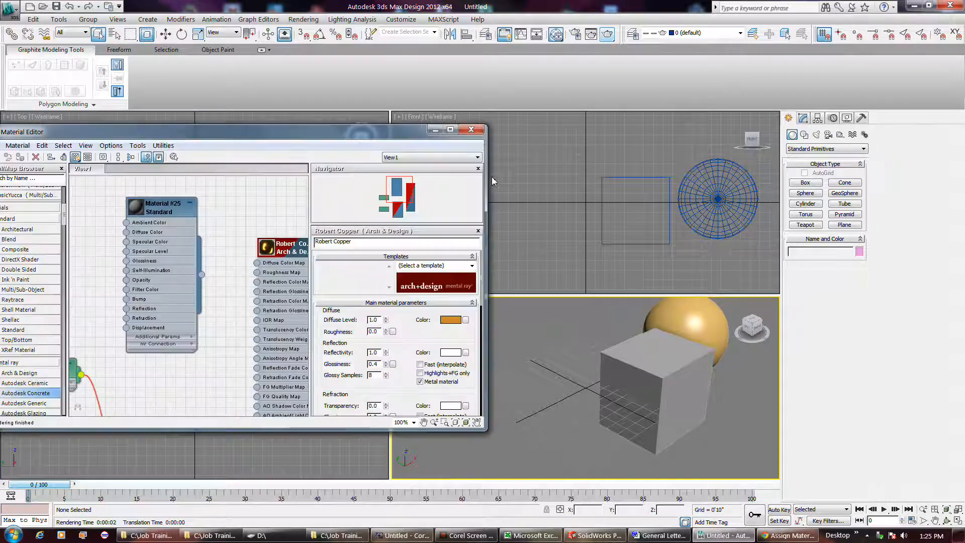
pyautogui.click(476, 133)
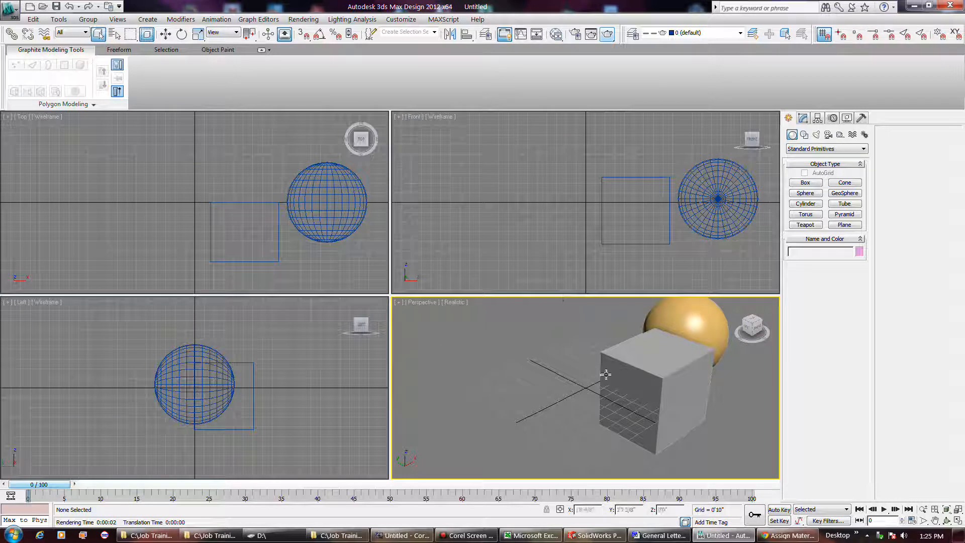